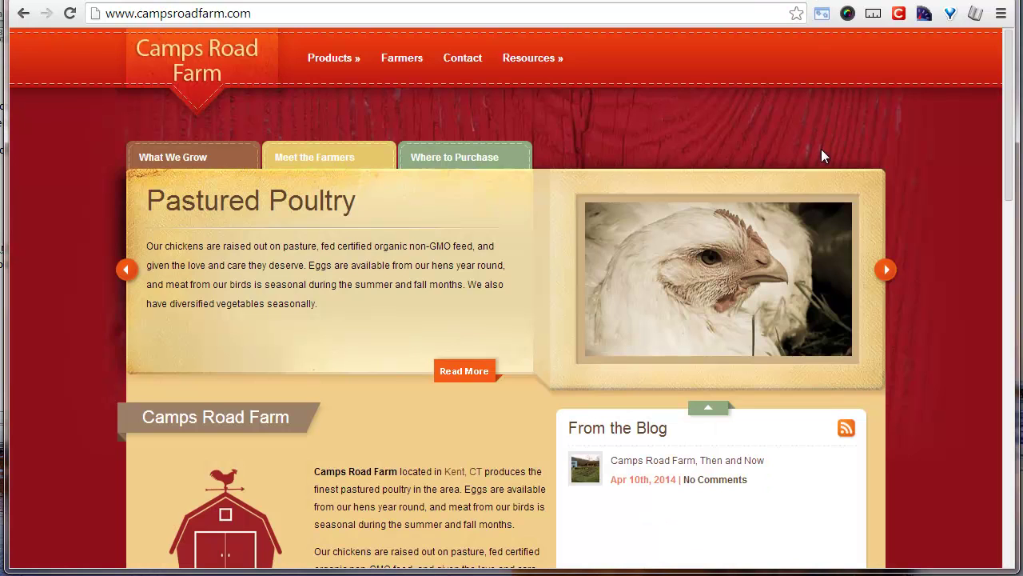
- Open the 'Camps Road Farm, Then and Now' post from the blog and read it
scroll(848, 164, down, 2)
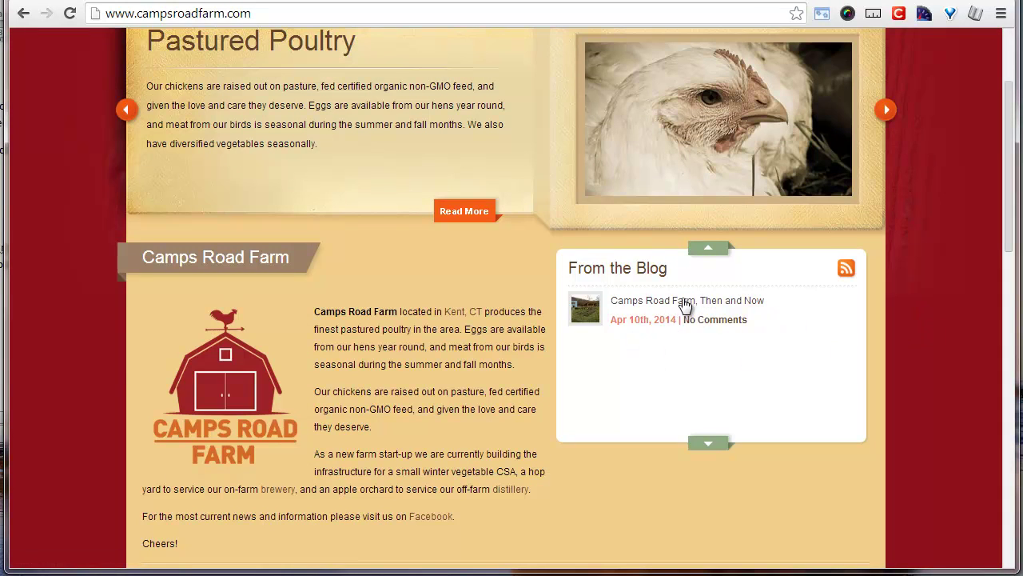
click(724, 303)
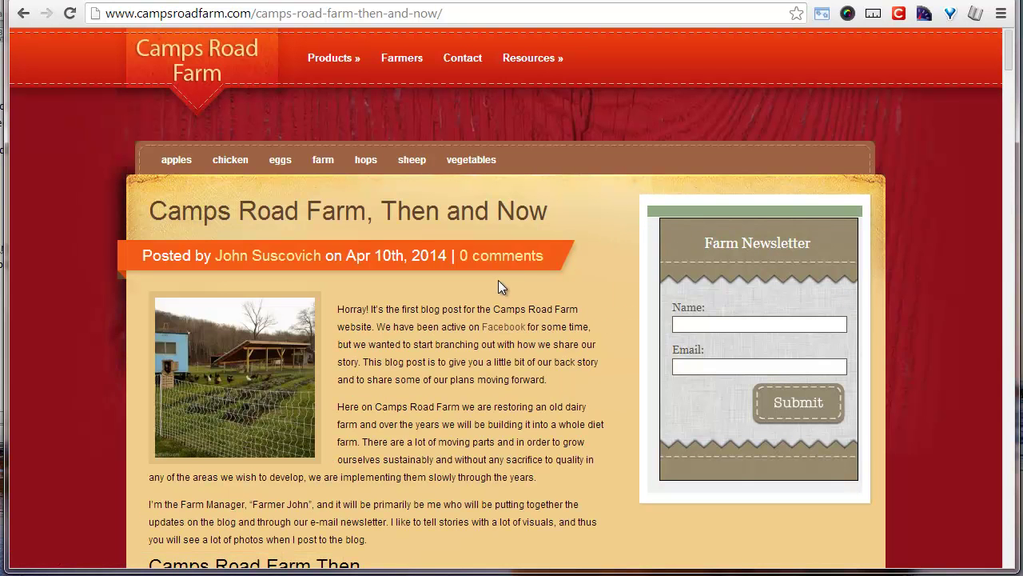
scroll(512, 299, down, 3)
scroll(520, 295, down, 4)
scroll(513, 276, down, 20)
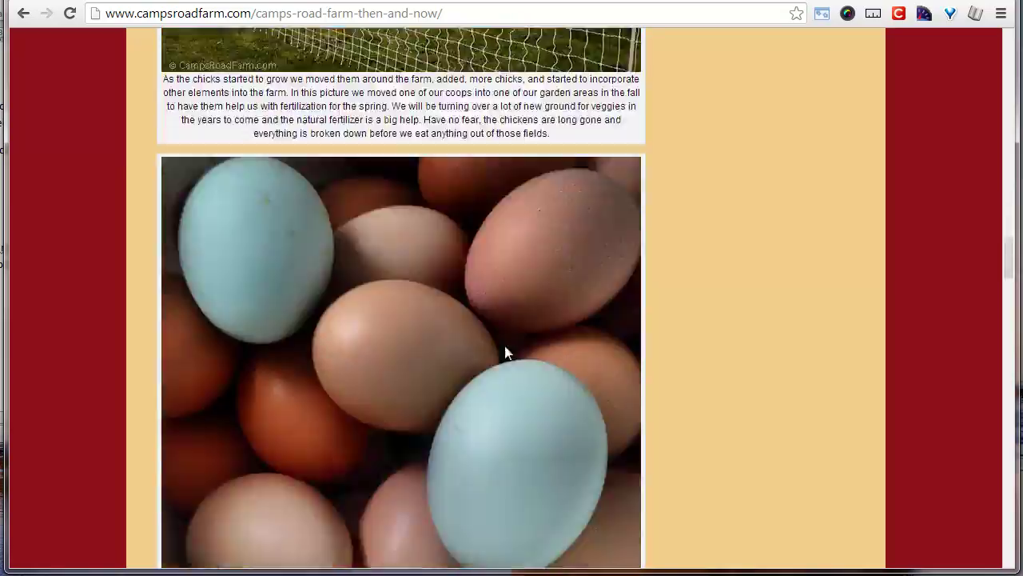
scroll(505, 352, down, 20)
scroll(505, 352, down, 5)
scroll(505, 359, up, 15)
scroll(503, 356, up, 15)
scroll(503, 360, down, 2)
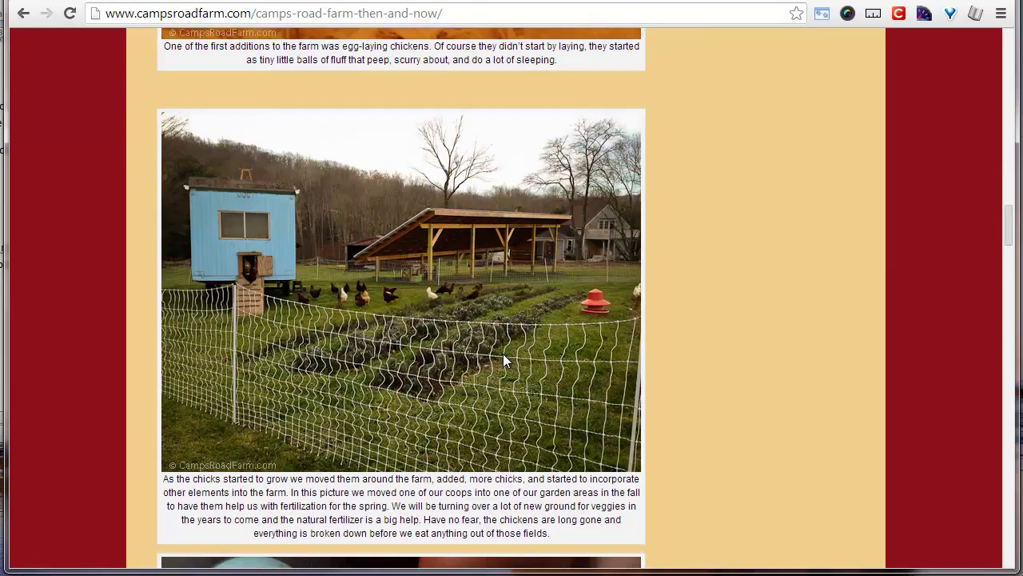
scroll(503, 360, down, 10)
scroll(476, 383, up, 20)
scroll(477, 383, up, 18)
scroll(478, 391, down, 8)
scroll(479, 391, down, 15)
scroll(658, 387, down, 13)
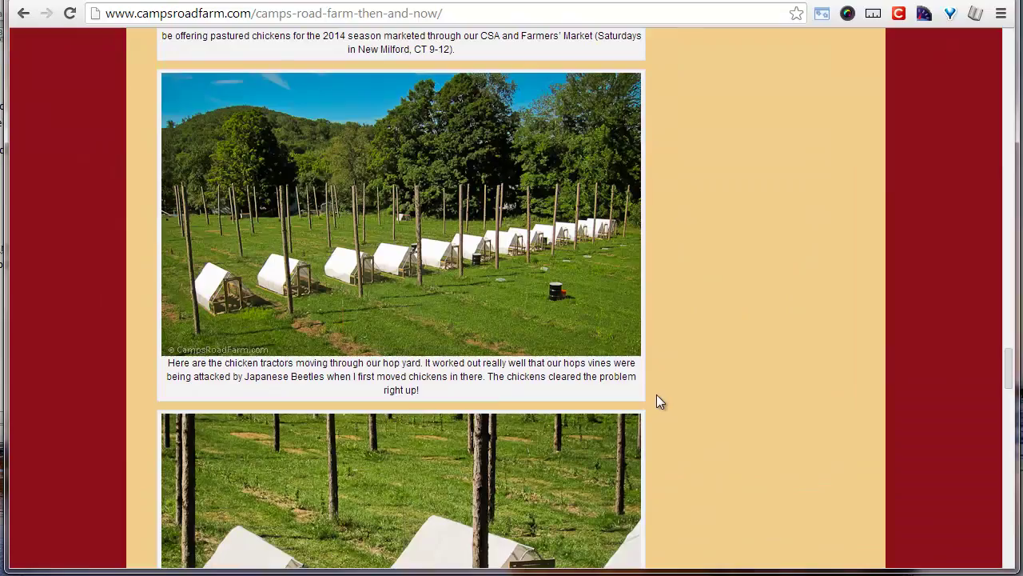
scroll(656, 394, down, 13)
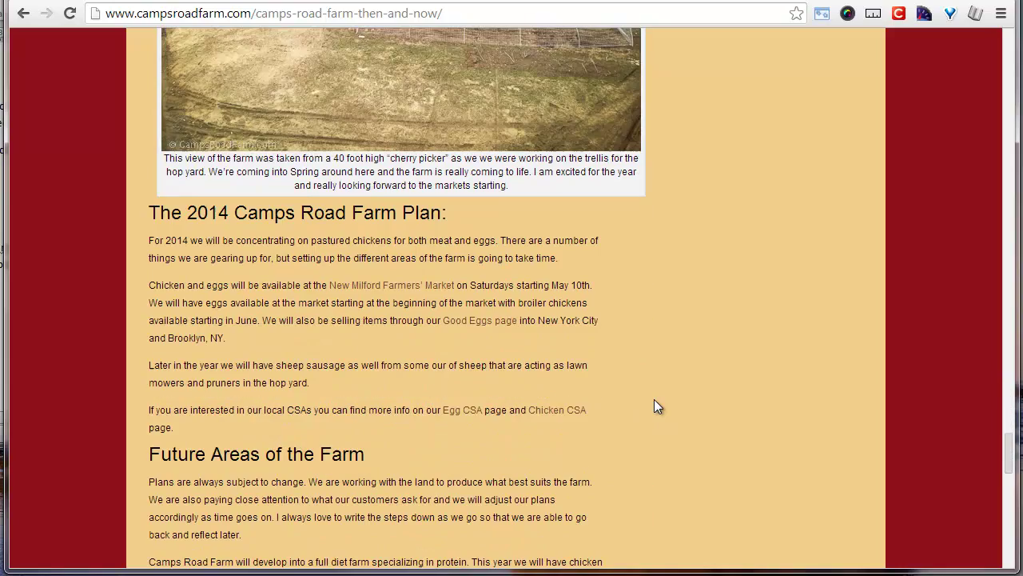
scroll(654, 401, down, 3)
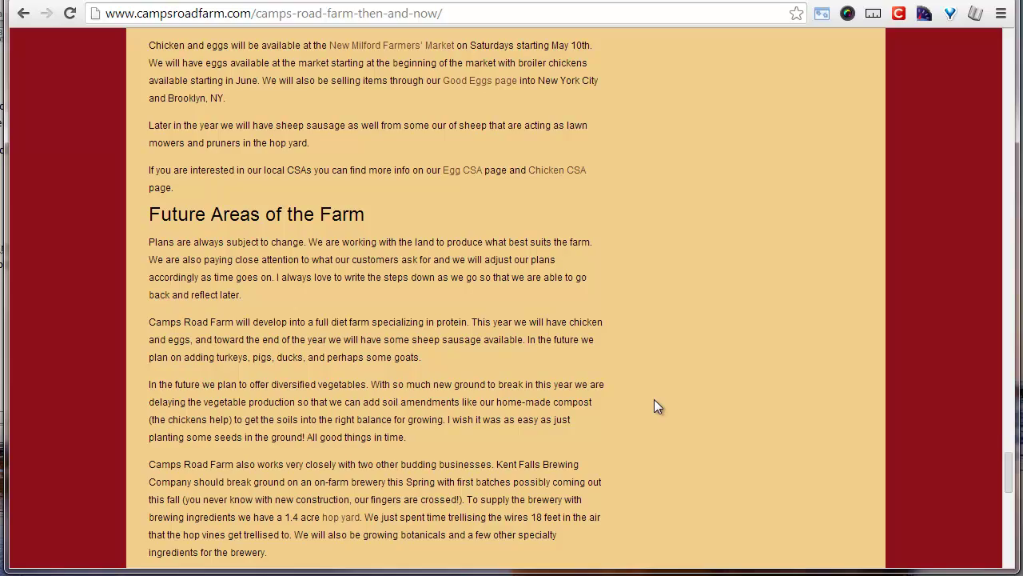
scroll(654, 406, down, 6)
scroll(648, 405, up, 5)
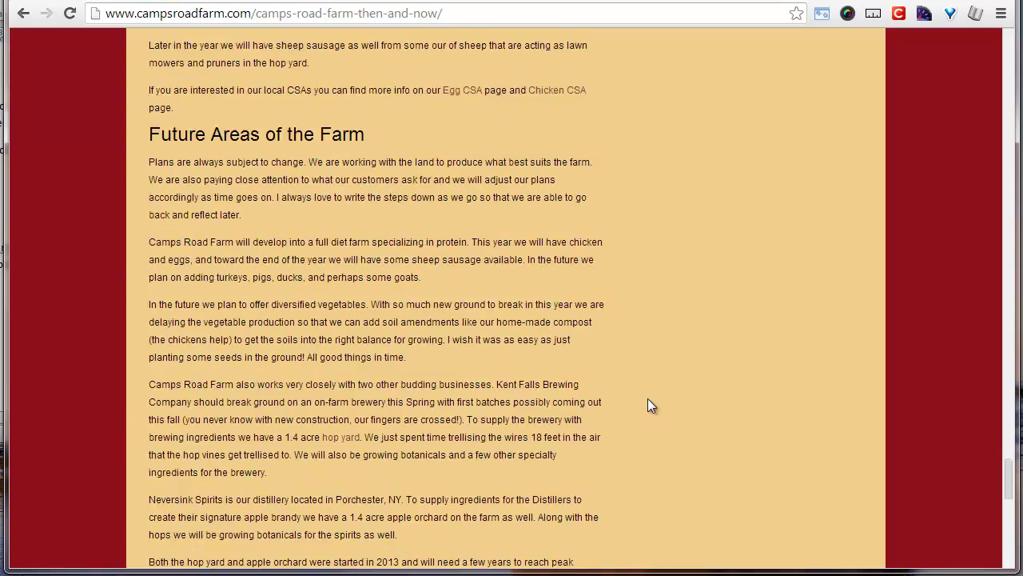
scroll(650, 405, up, 3)
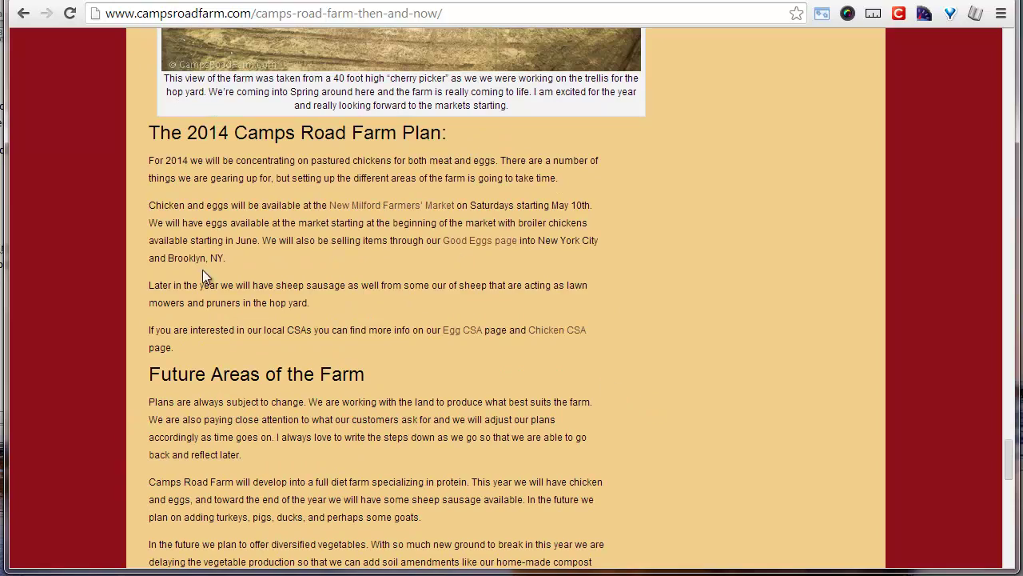
scroll(183, 264, down, 4)
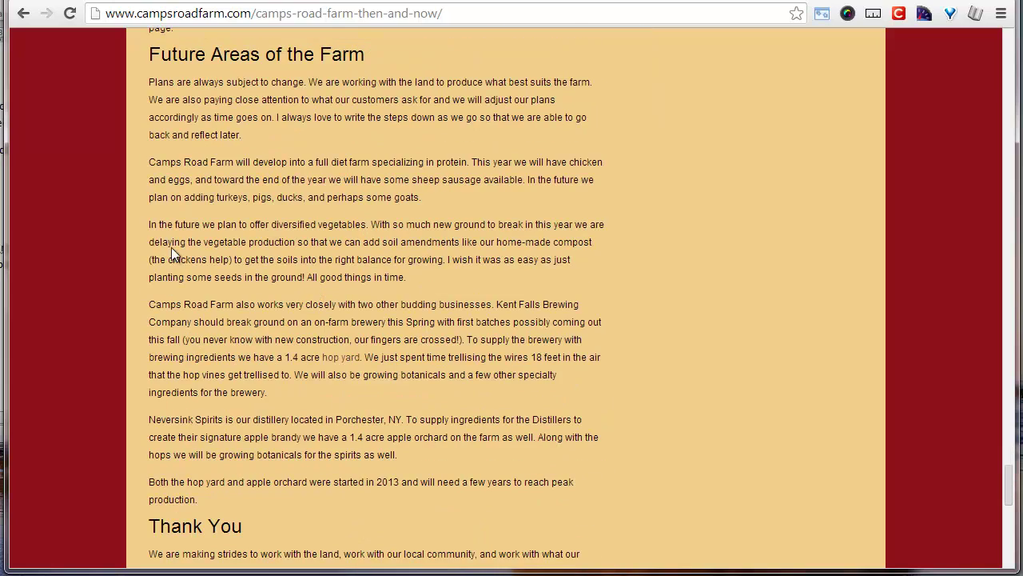
scroll(372, 259, up, 5)
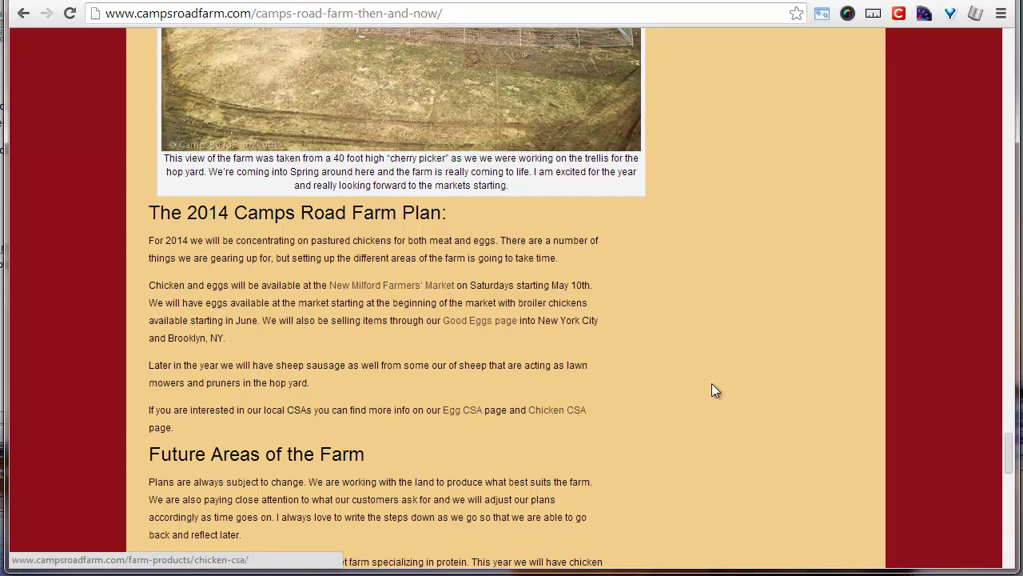
scroll(776, 330, down, 9)
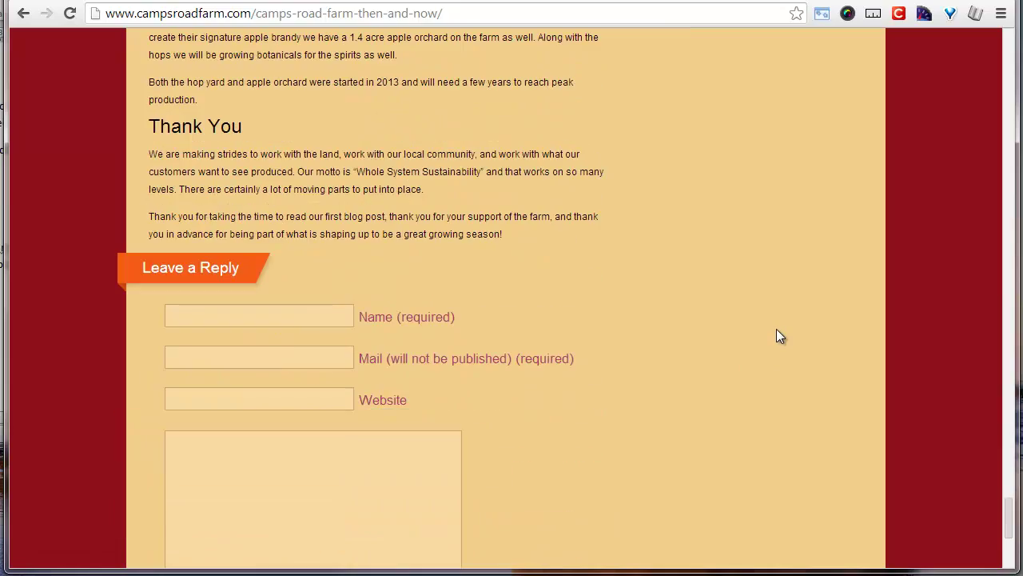
scroll(777, 330, up, 20)
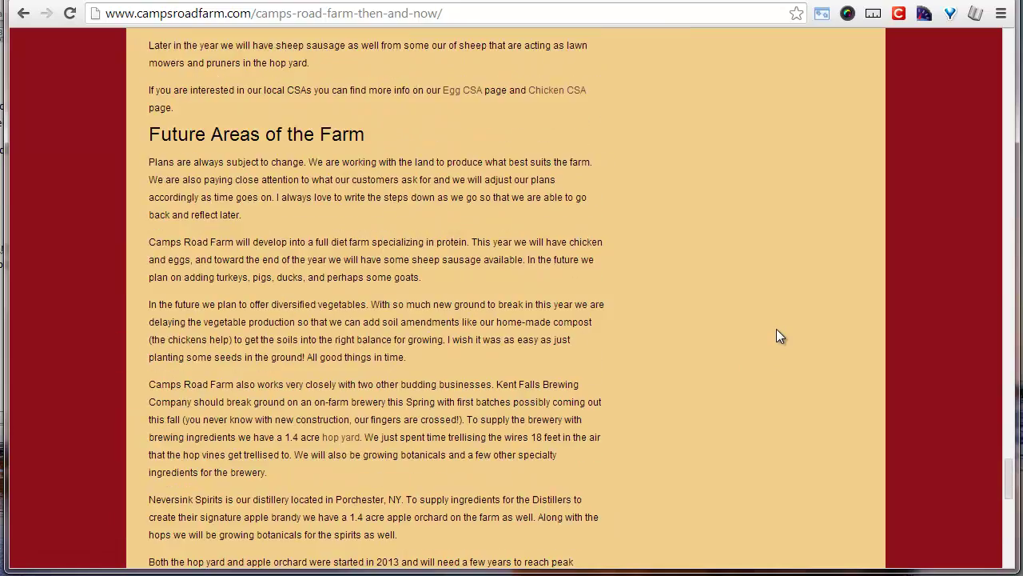
scroll(777, 329, up, 20)
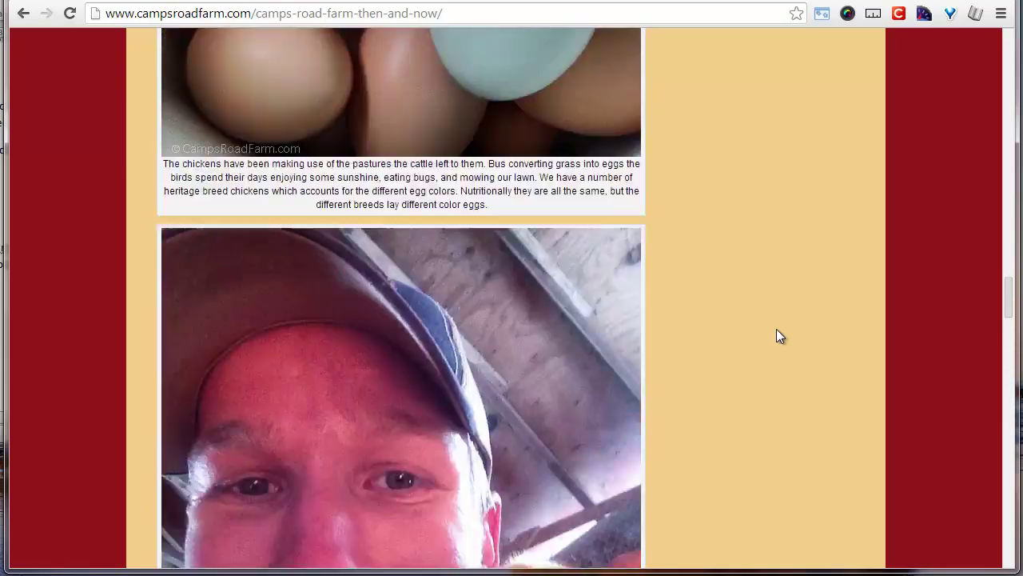
scroll(776, 331, up, 20)
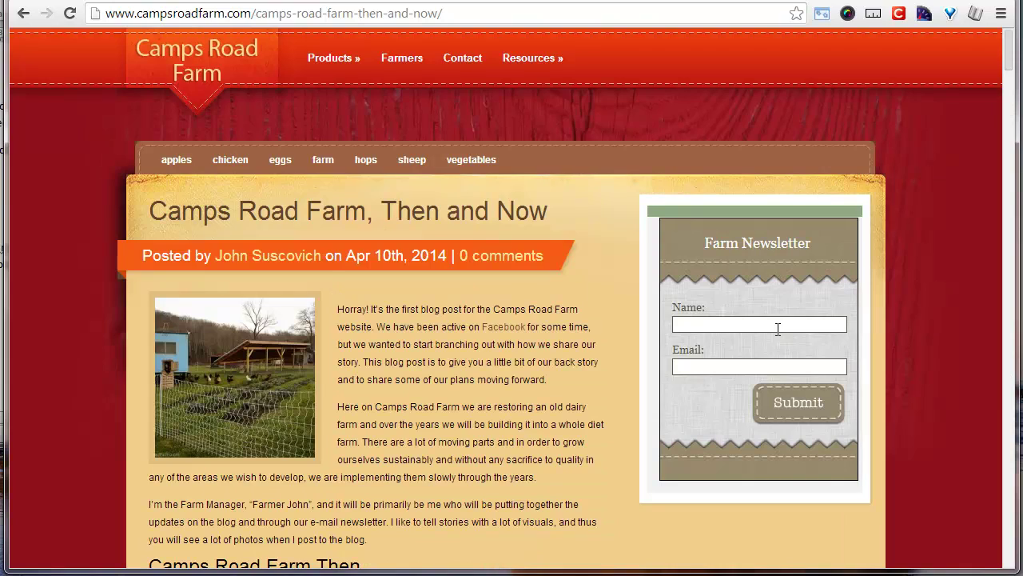
scroll(777, 329, down, 6)
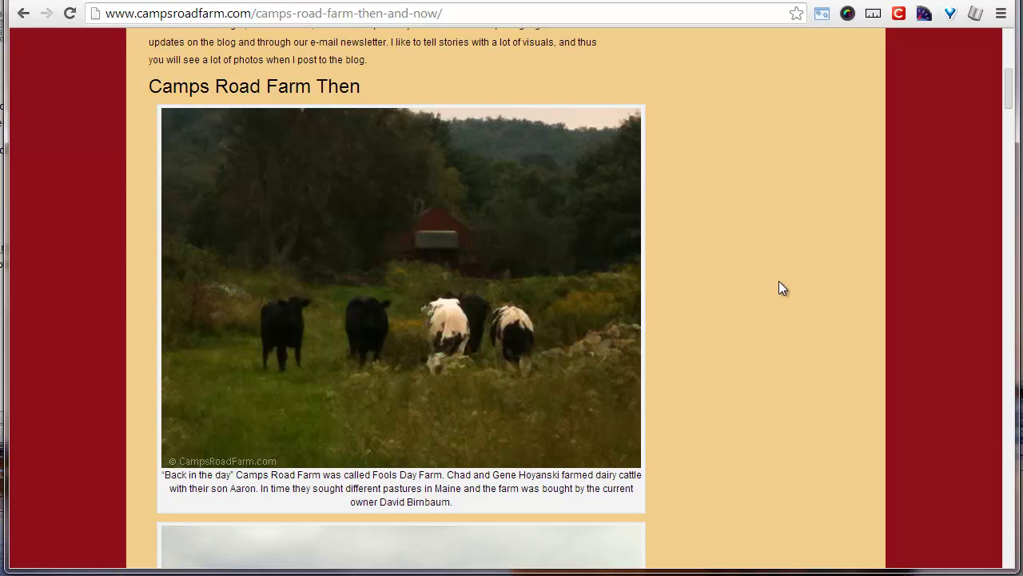
scroll(782, 288, up, 6)
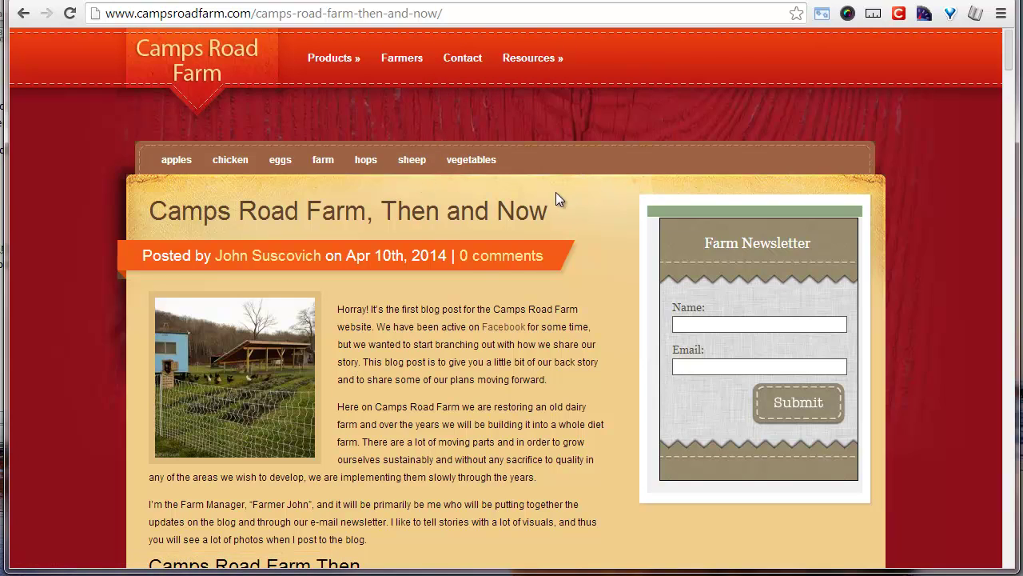
click(384, 13)
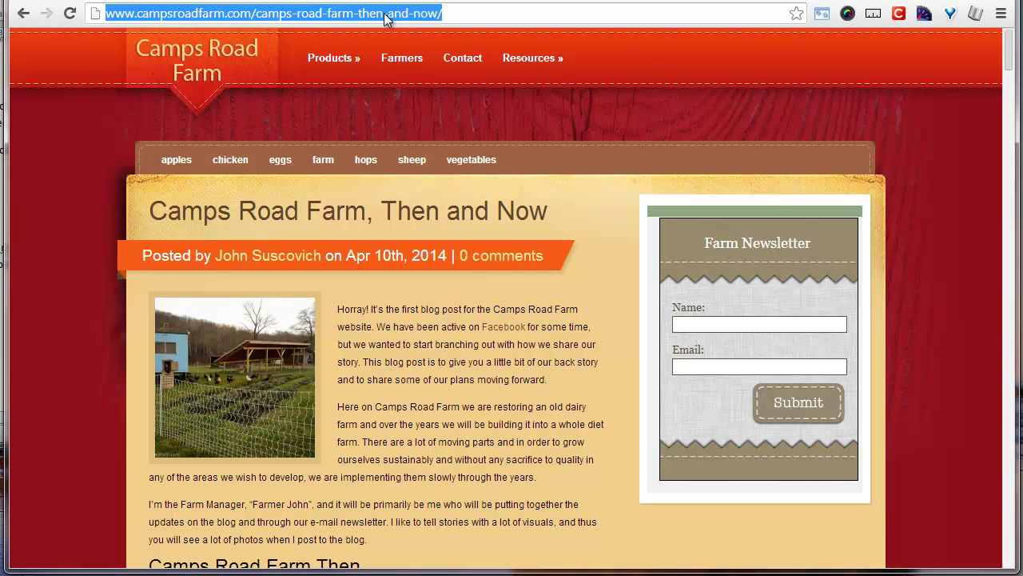
right_click(385, 19)
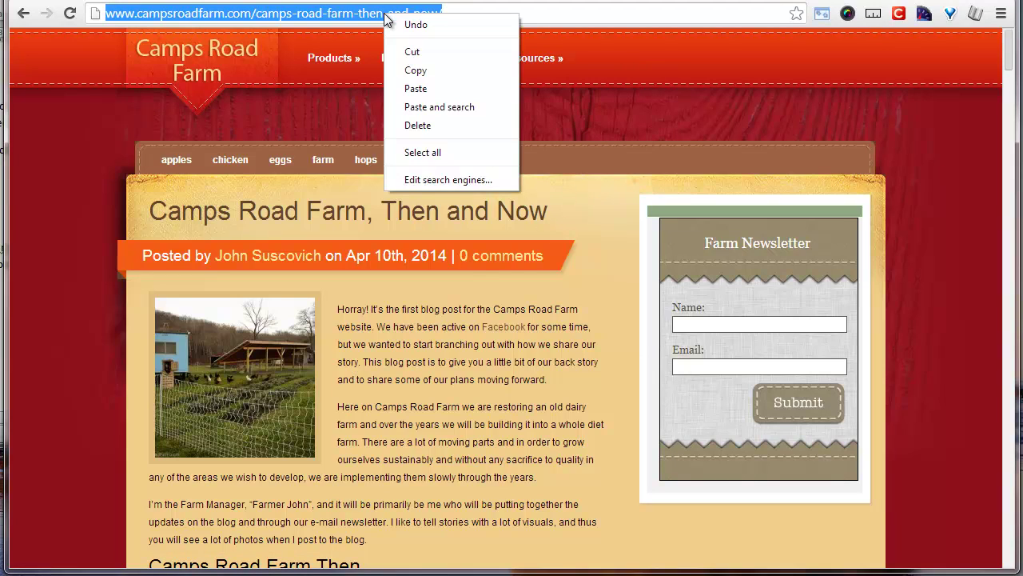
click(422, 67)
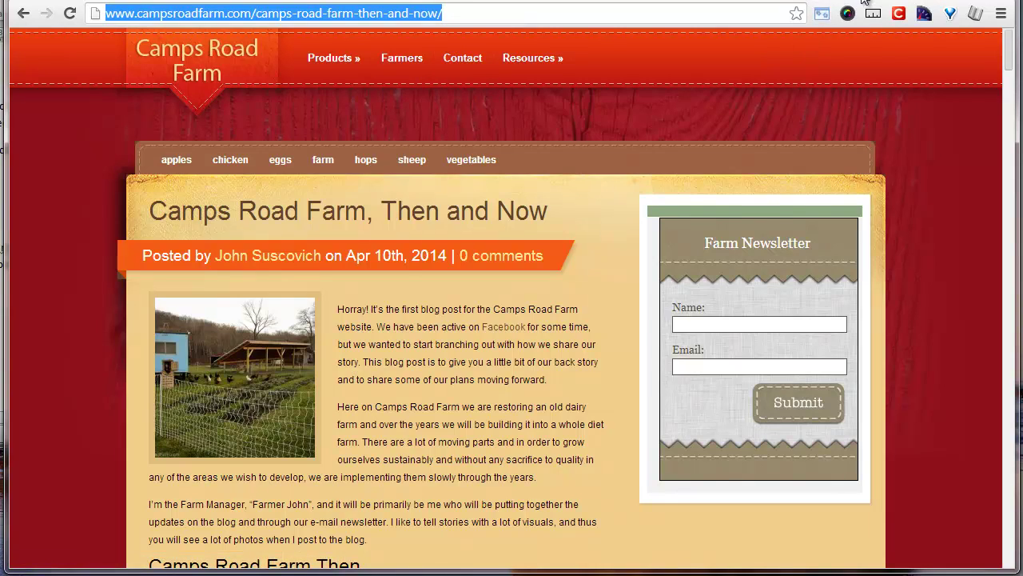
key(ctrl+Tab)
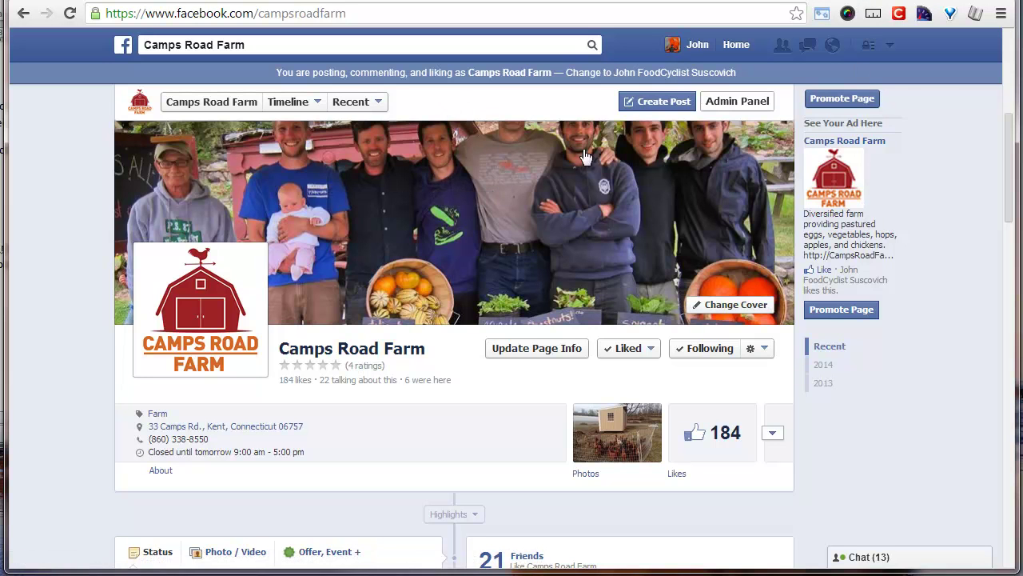
- Paste the Then and Now post URL into the page status box, then go back to the blog
scroll(560, 272, down, 4)
scroll(528, 276, down, 2)
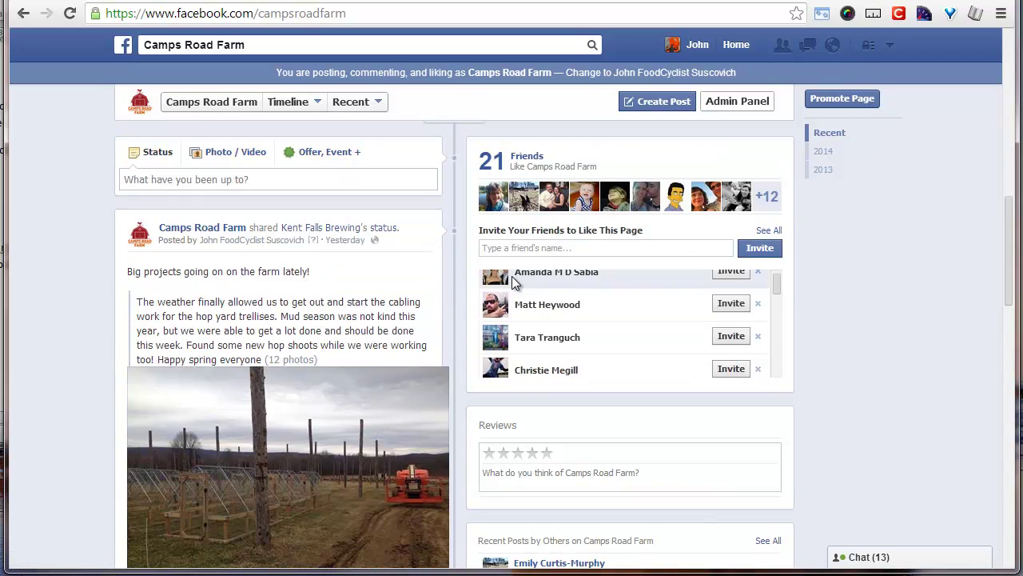
click(271, 182)
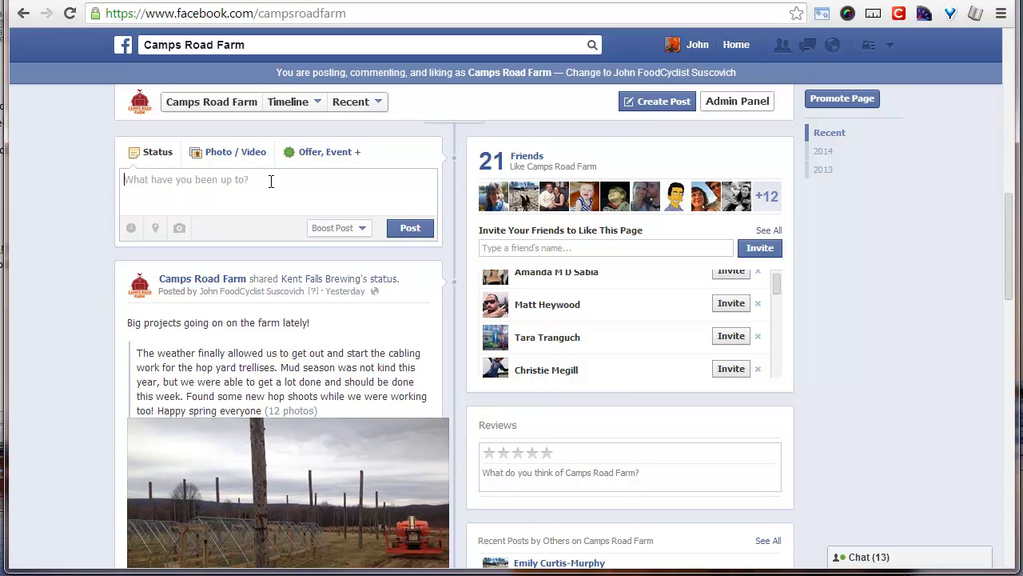
key(ctrl+v)
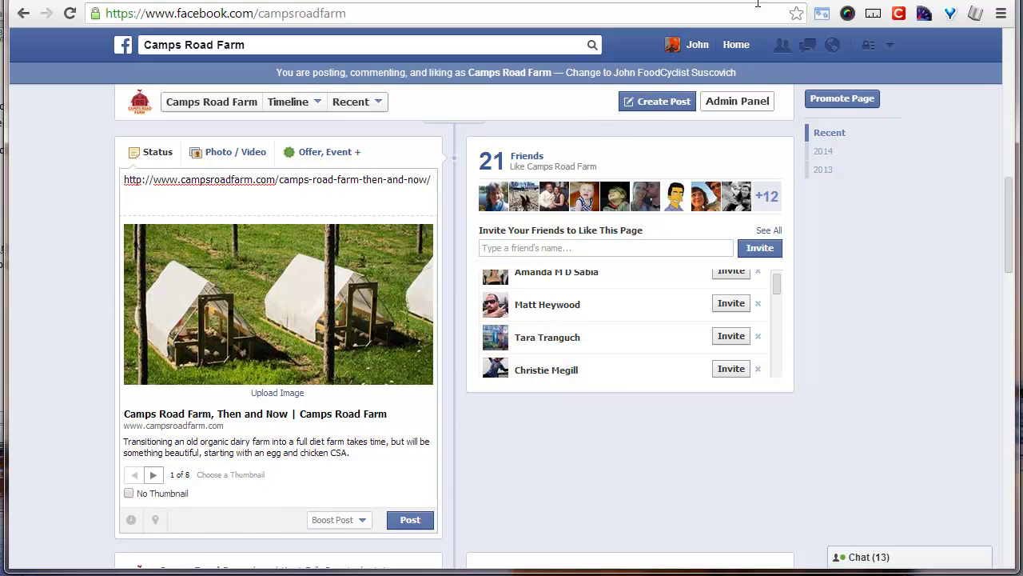
click(811, 2)
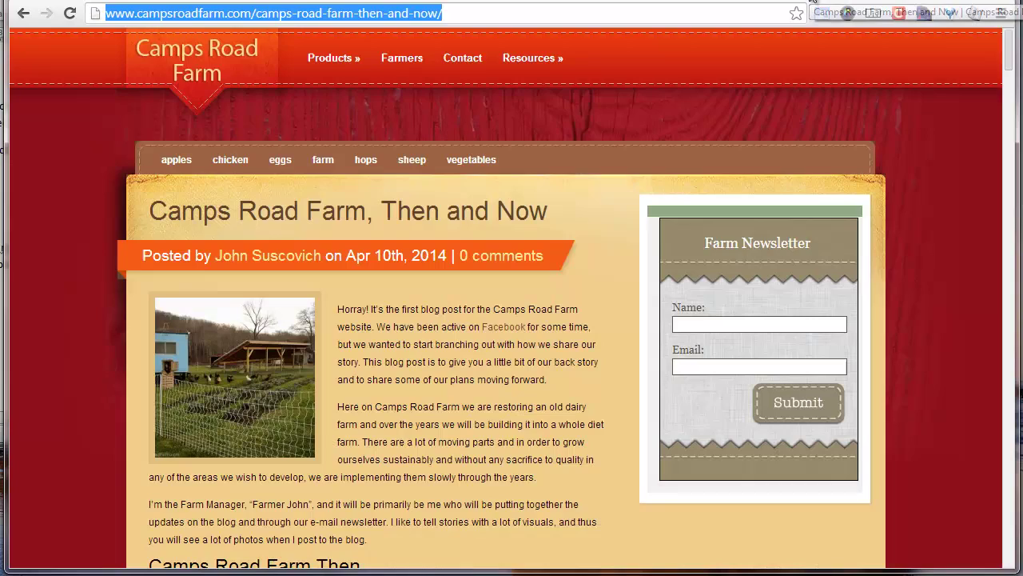
- In the Facebook draft, select thumbnail 2 of 8, the farm buildings aerial photo
scroll(542, 274, down, 2)
scroll(542, 279, down, 20)
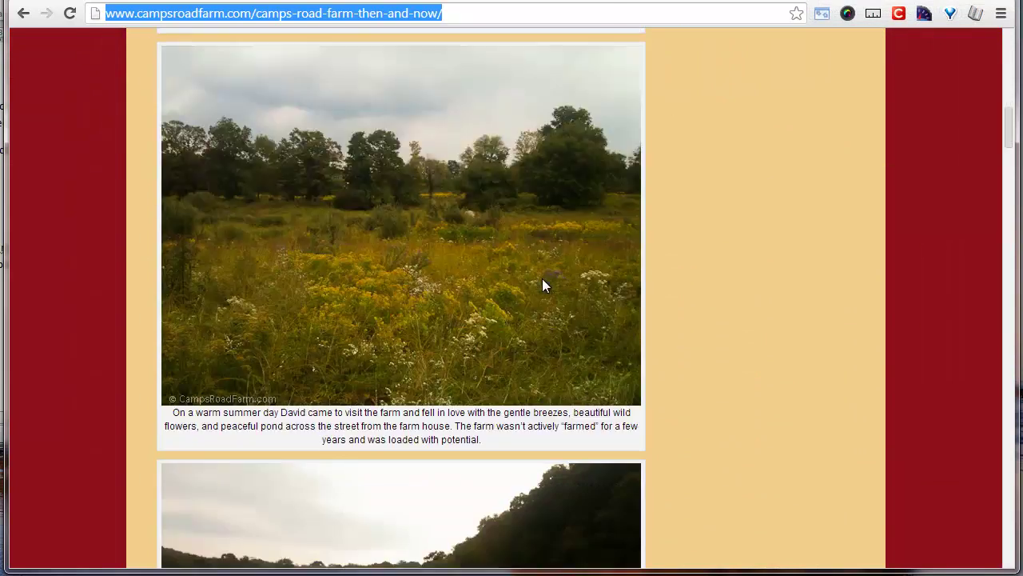
scroll(542, 281, down, 8)
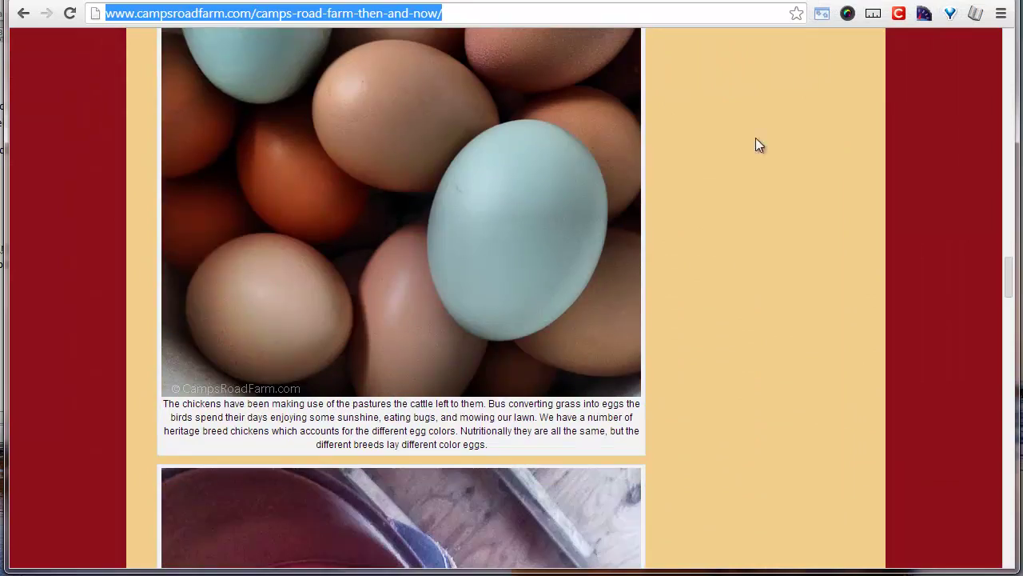
click(831, 3)
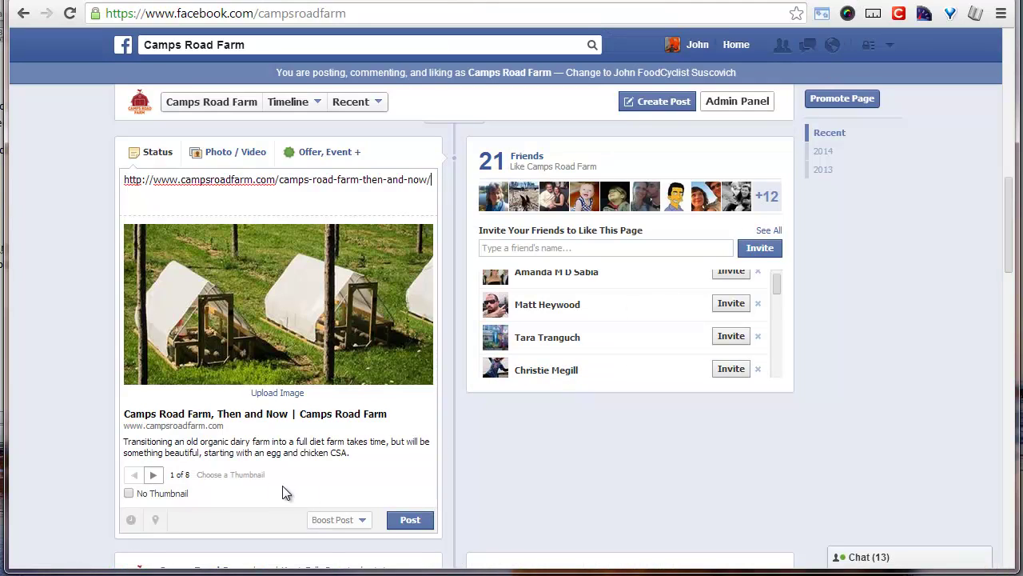
click(160, 477)
click(160, 477)
click(160, 477)
click(159, 480)
click(159, 480)
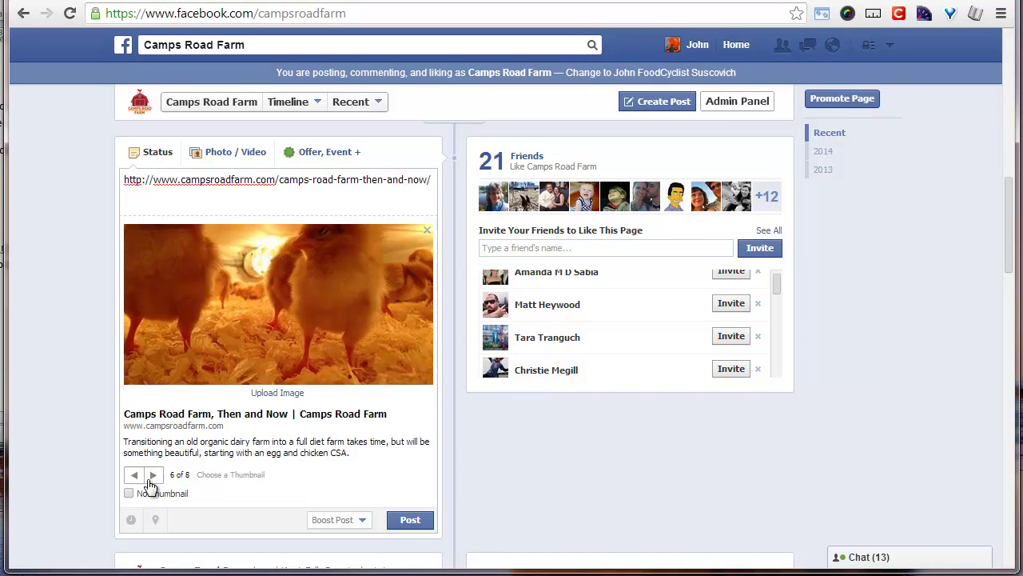
click(134, 477)
click(133, 476)
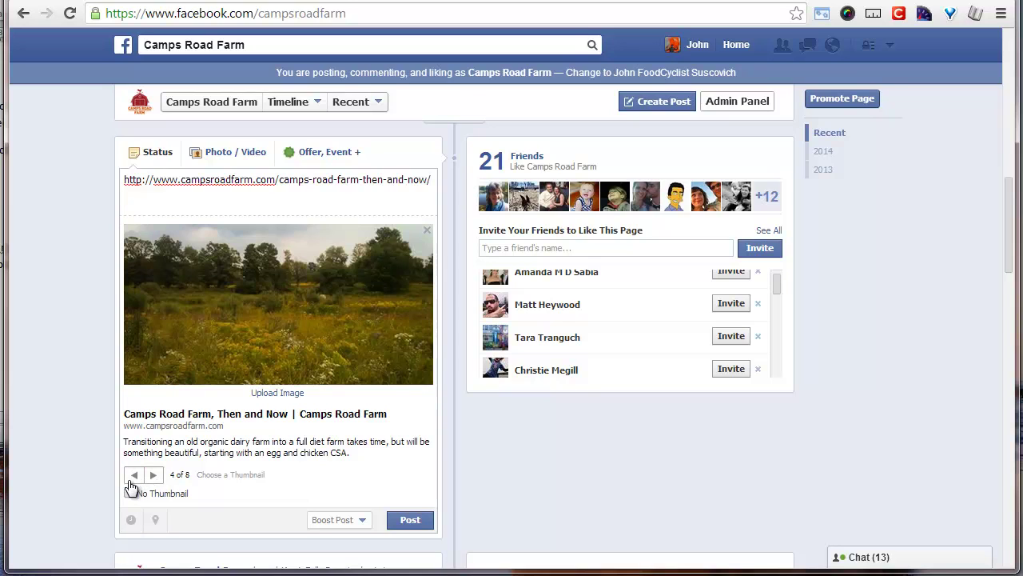
click(133, 477)
click(132, 476)
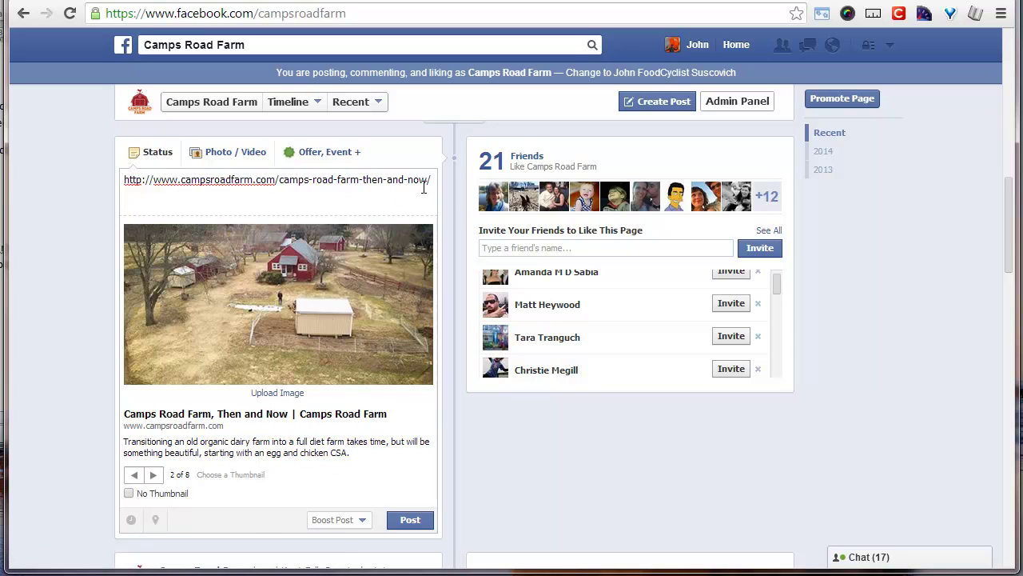
- Replace the pasted URL in the status with a short description of the blog post
drag(432, 183, 118, 203)
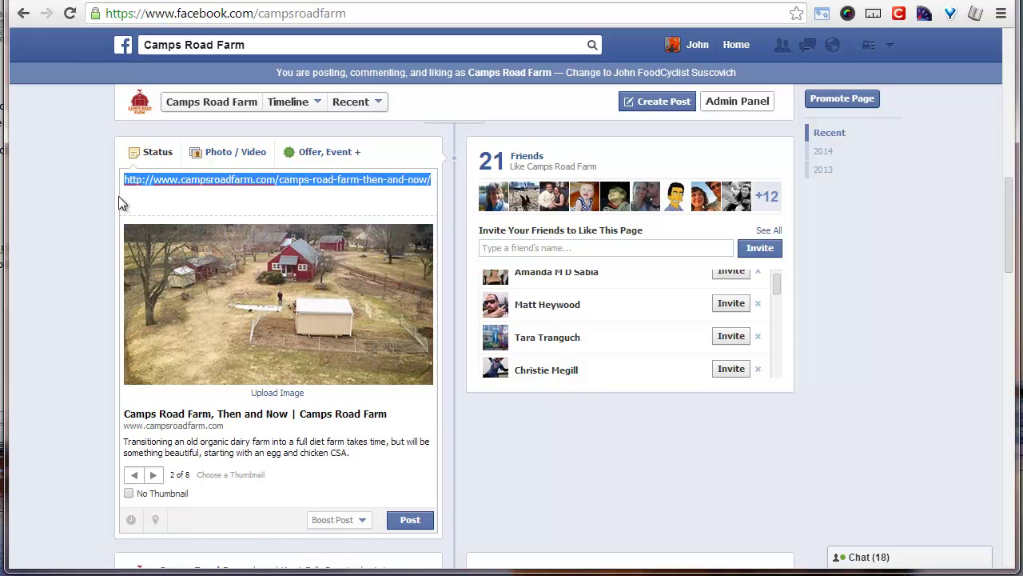
key(BackSpace)
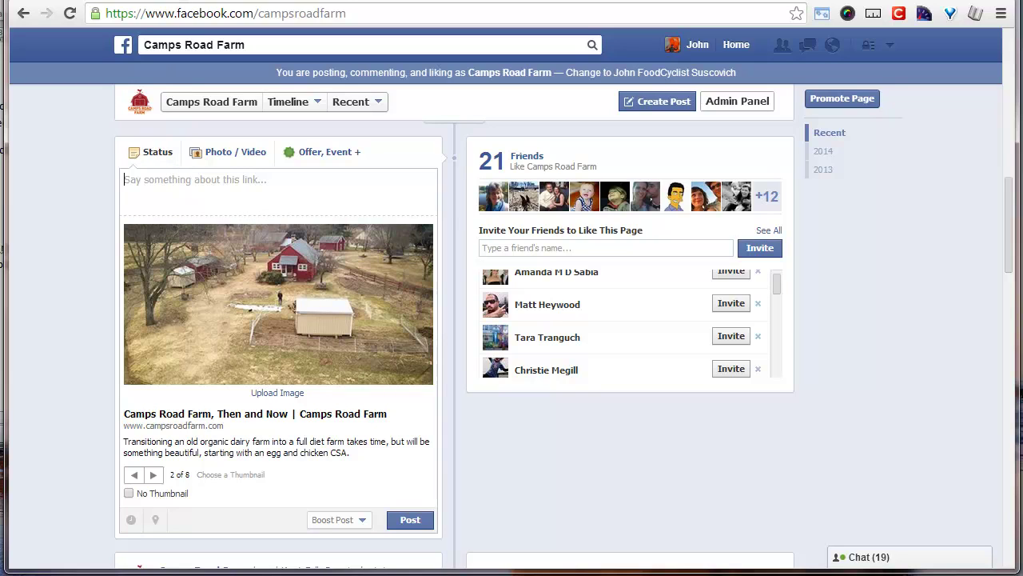
key(ctrl+v)
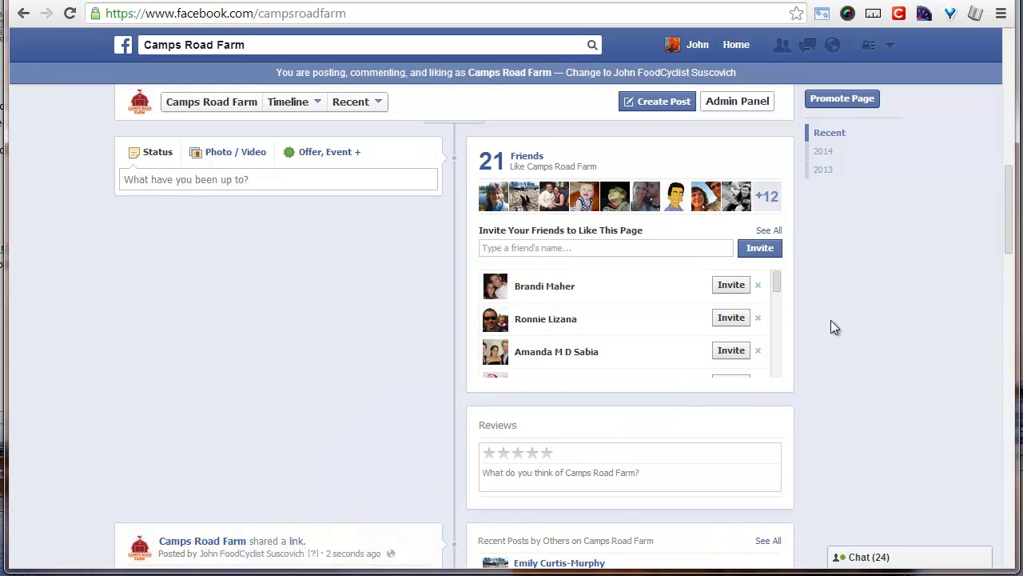
scroll(900, 264, down, 4)
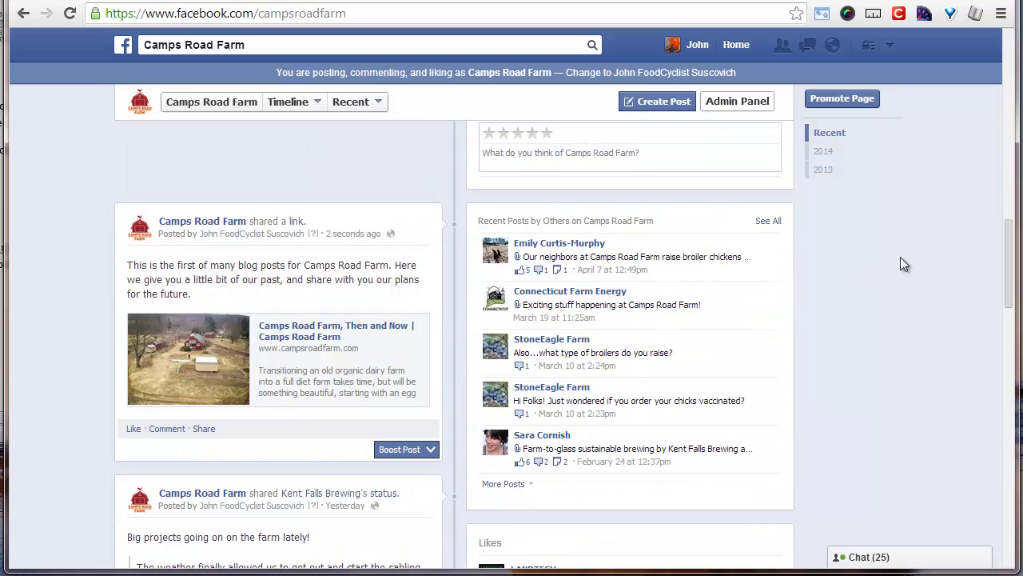
scroll(903, 264, up, 2)
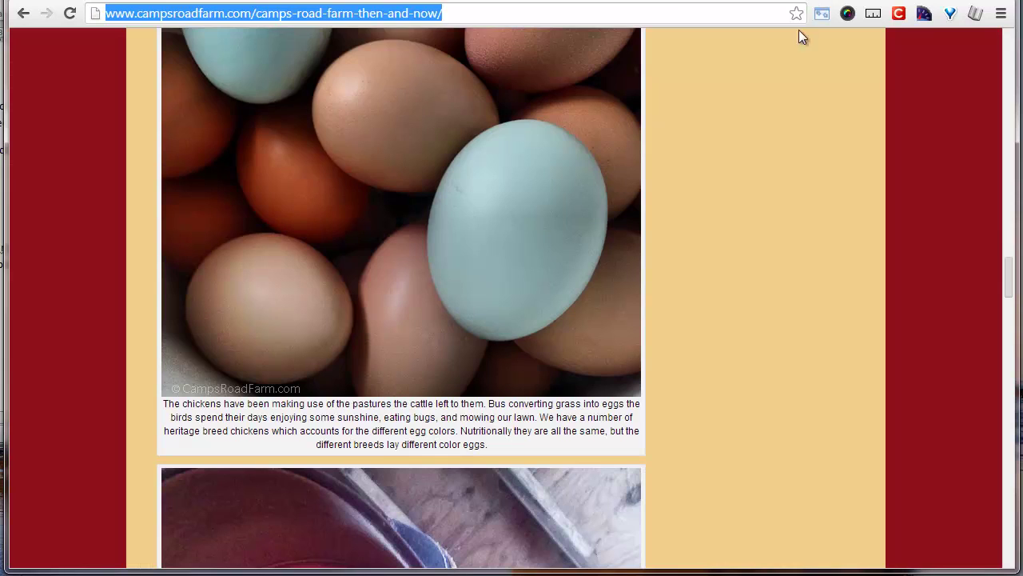
scroll(680, 196, up, 10)
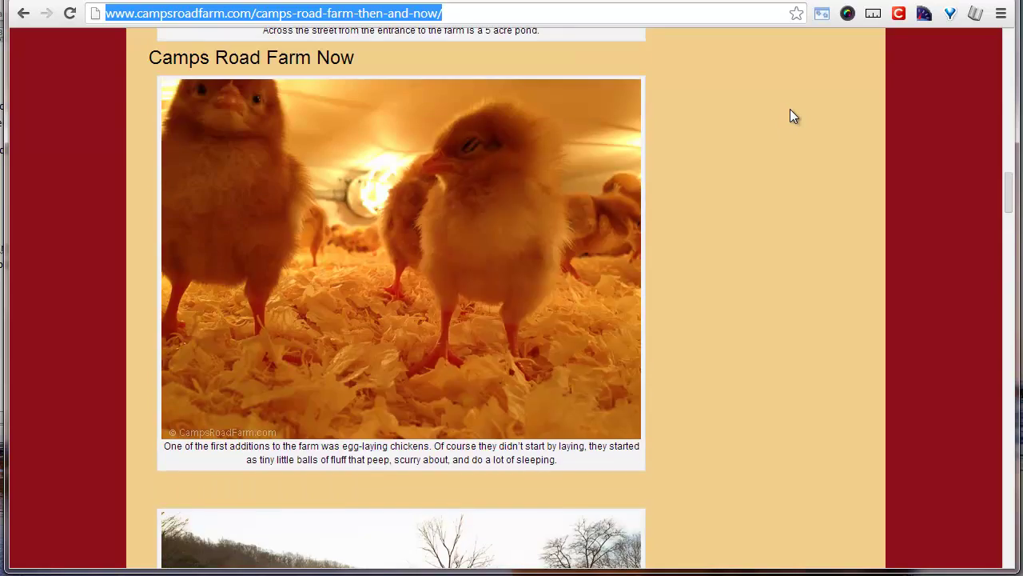
scroll(790, 110, up, 3)
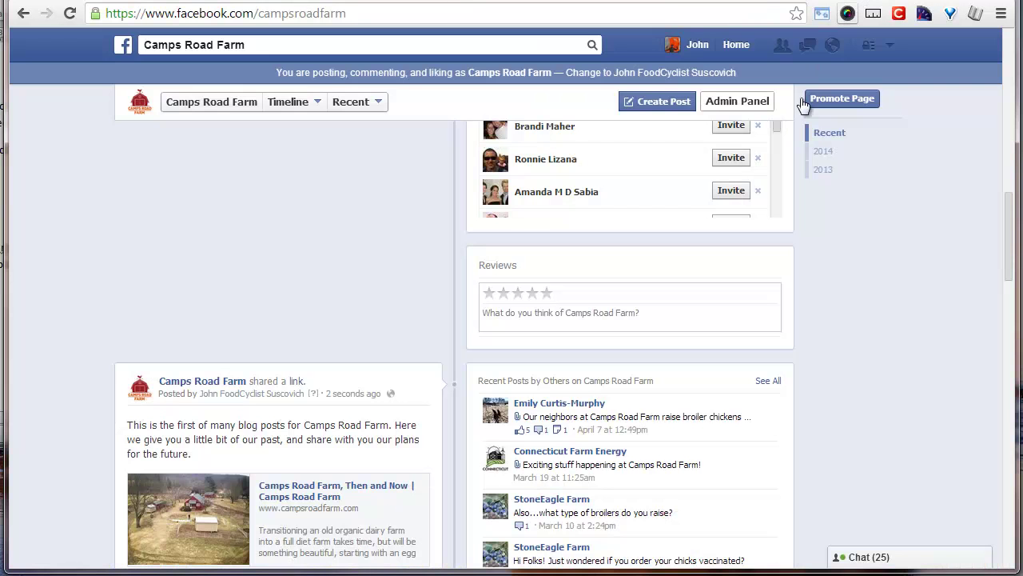
scroll(488, 322, down, 3)
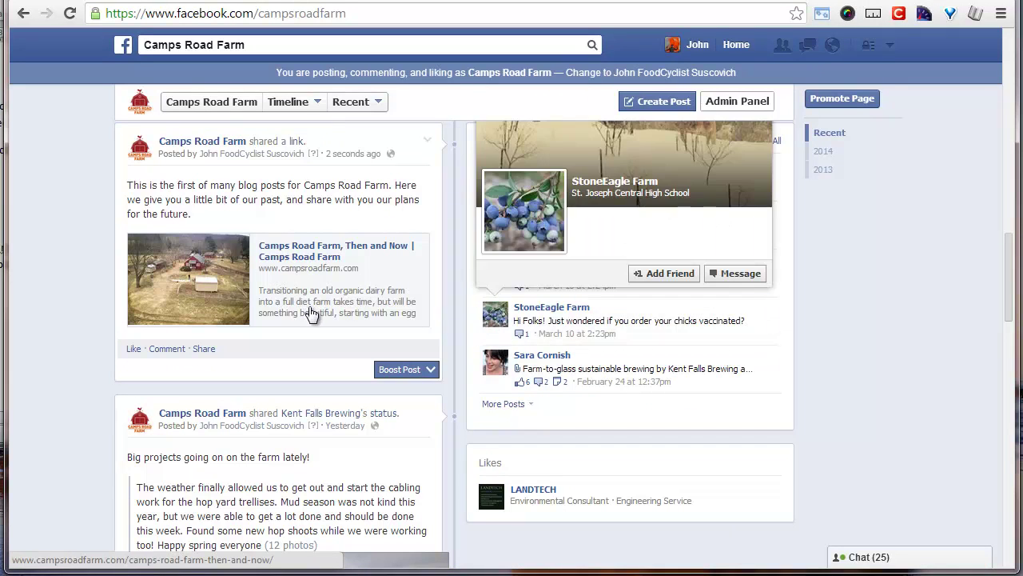
scroll(440, 323, up, 1)
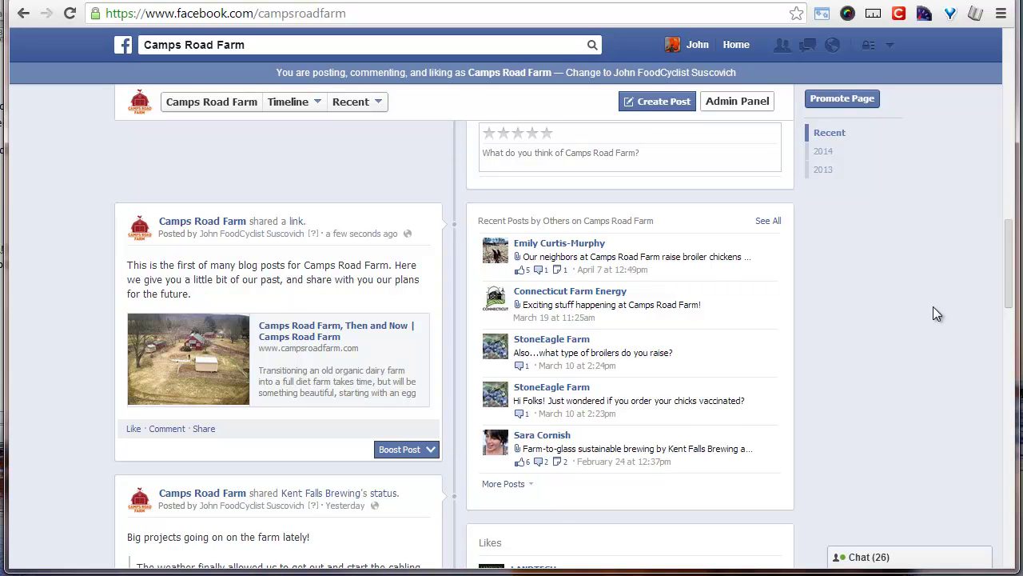
scroll(934, 307, up, 4)
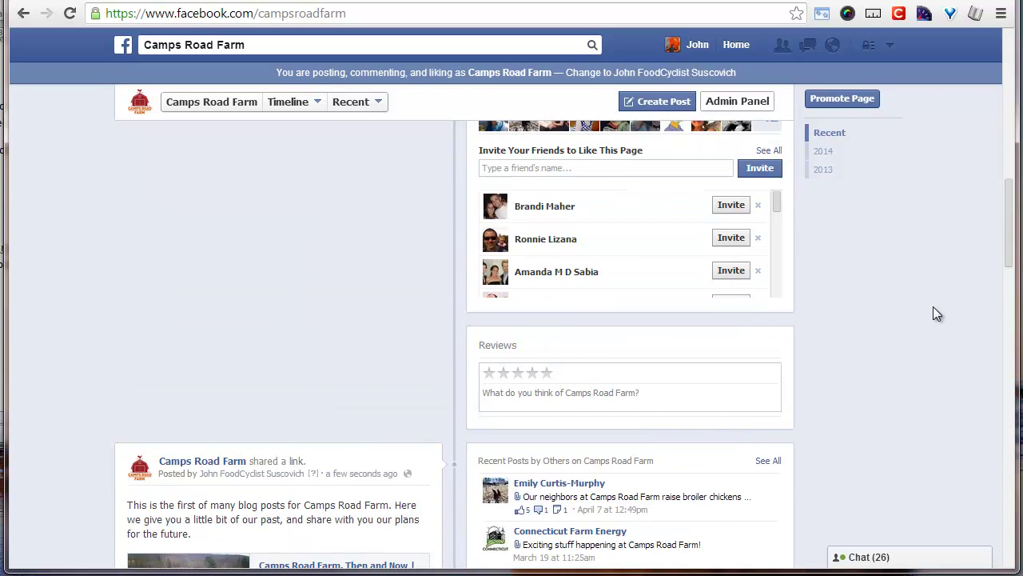
scroll(933, 306, down, 5)
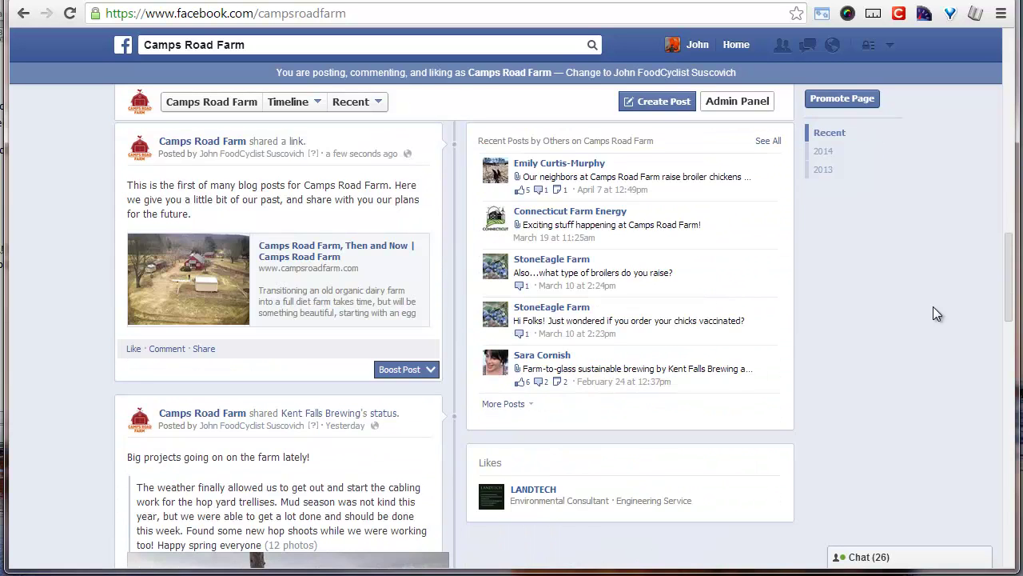